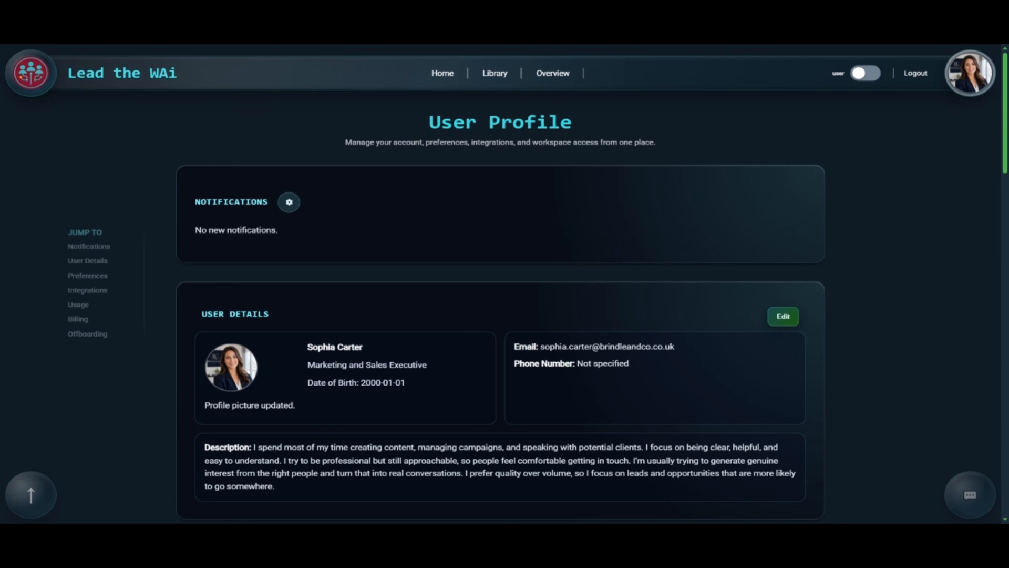
Step: Switch the header toggle from User Profile to the Brindle & Co Estates Company Profile
drag(429, 118, 573, 122)
click(578, 118)
click(864, 75)
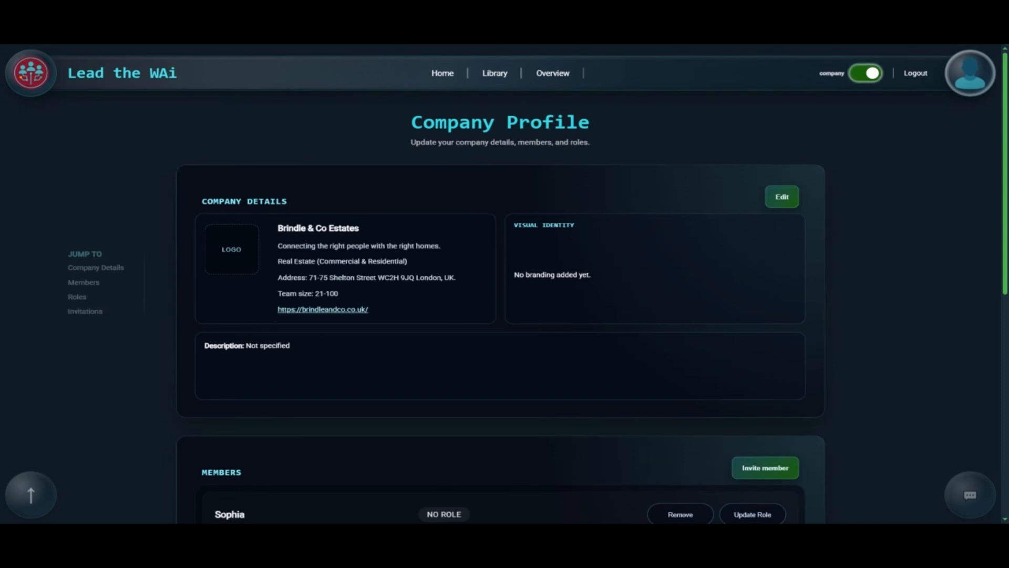
drag(204, 345, 309, 351)
Step: Open the Company Details edit form and place the cursor in the Description box
click(405, 351)
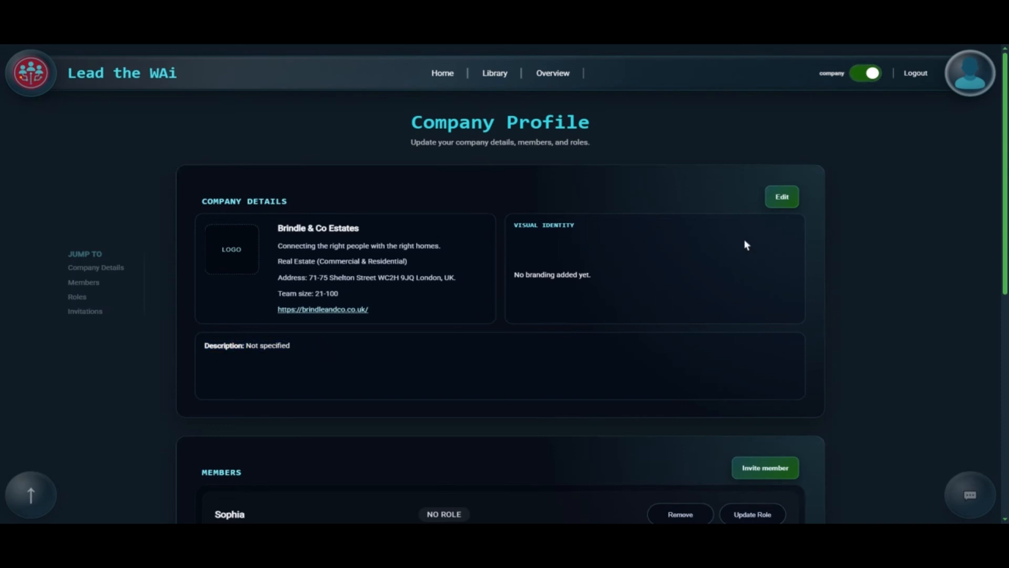
click(781, 196)
scroll(408, 342, down, 2)
drag(337, 312, 385, 318)
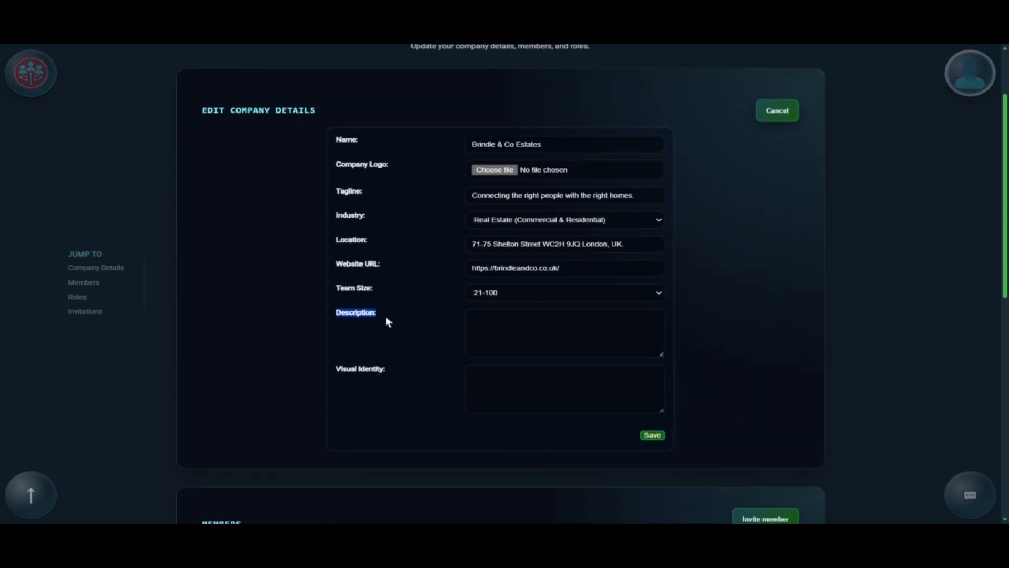
click(507, 333)
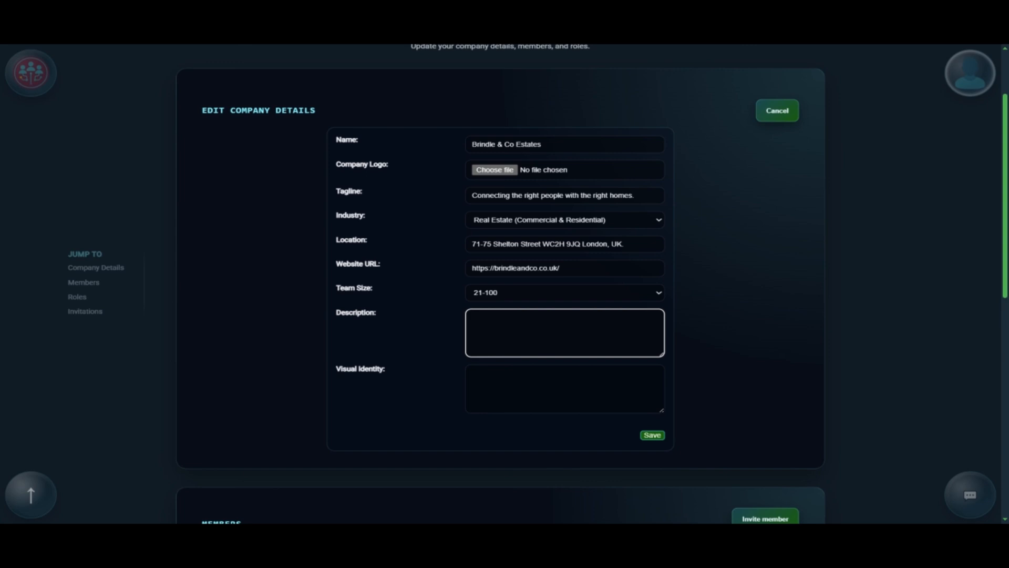
text(This is a commercial and residential real estate a)
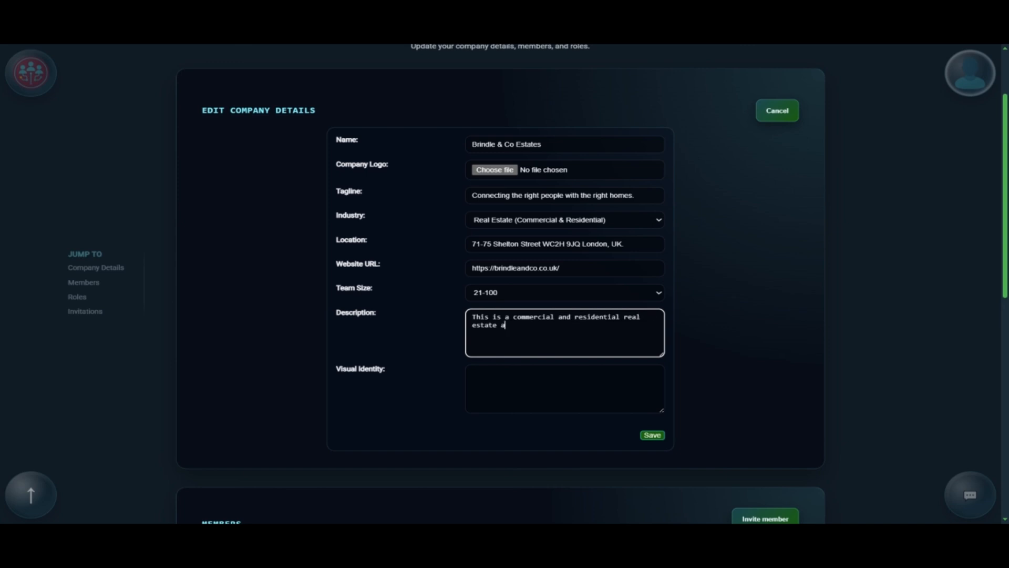
text(gency supporting businesses and individuals ac)
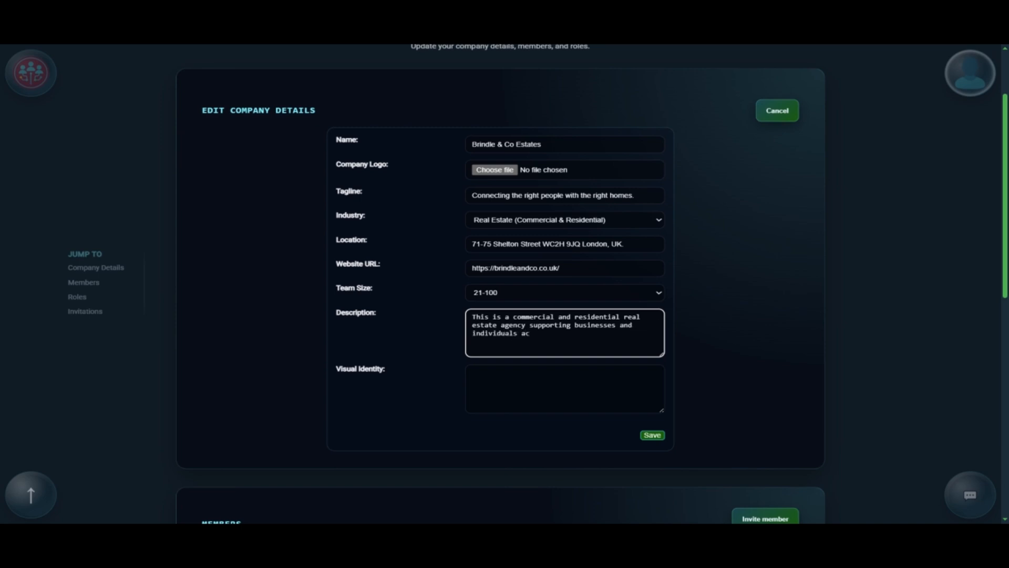
text(ross London with buying, selling, and leasing property.)
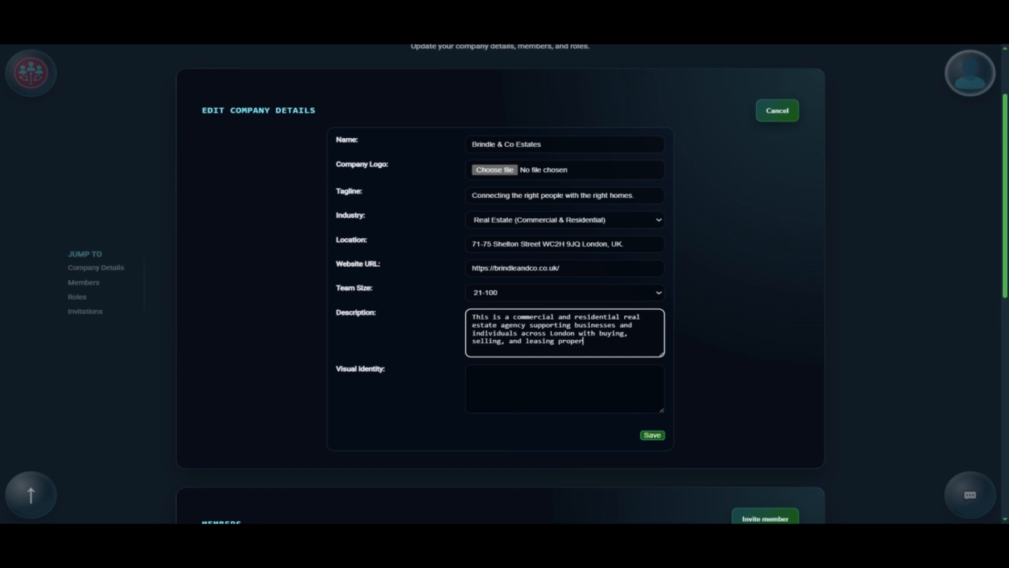
key(Return)
key(Return)
key(Return)
text(Services include property listings, market guidance, and support across the full buying)
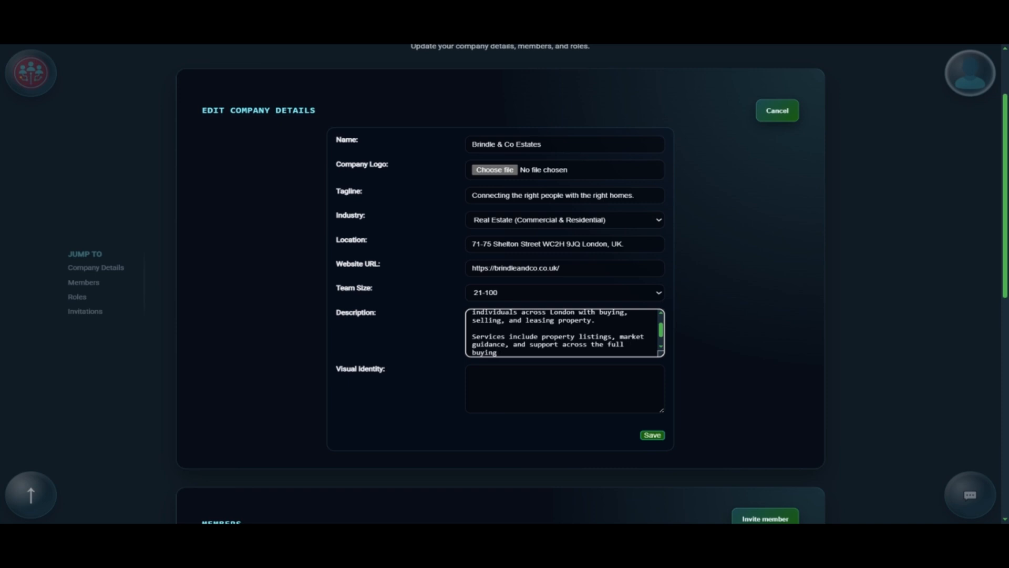
text(, selling, and leasing process.)
key(Return)
key(Return)
text(The company works with property owners, buyers, and te)
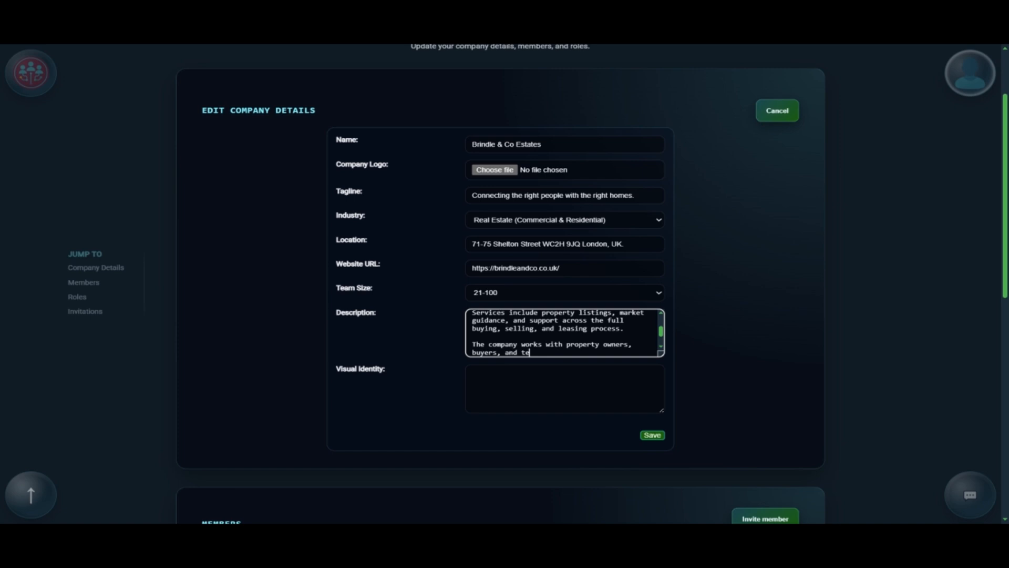
text(nants across a range of commercial and residential)
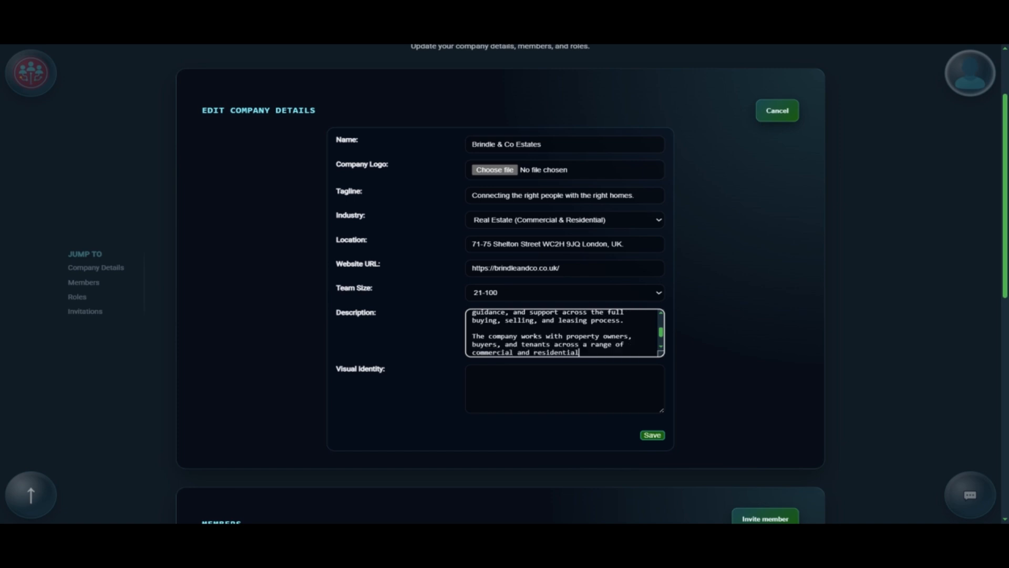
text( opportunities.)
key(Return)
key(Return)
key(Return)
text(View current listings here: https://brindleandco.co.uk/listings)
key(Return)
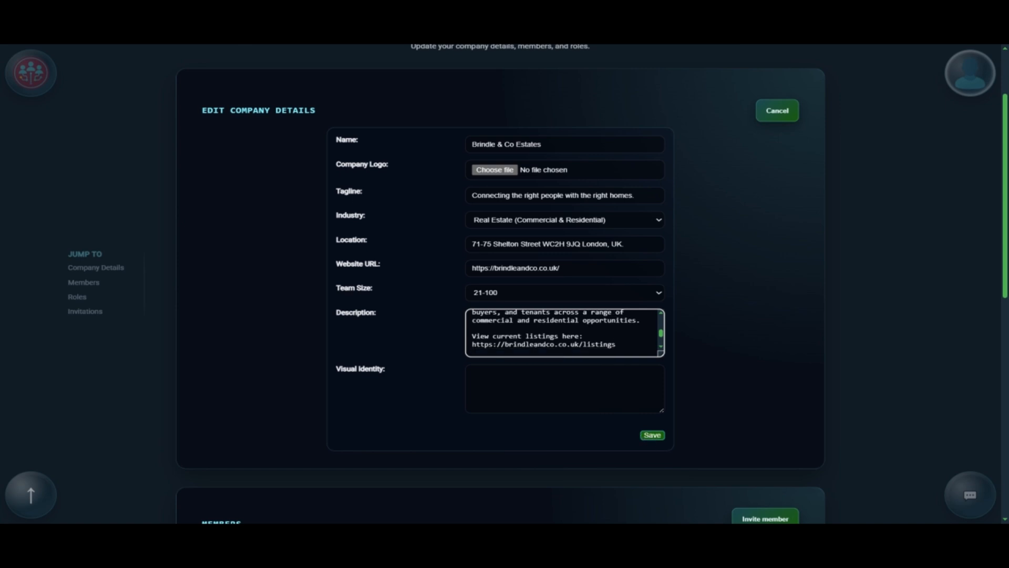
Step: Save the description and enter the colour palette: Deep Navy #0f172a, Muted Gold #c2a46d, Dark Slate #1e293b text
click(653, 435)
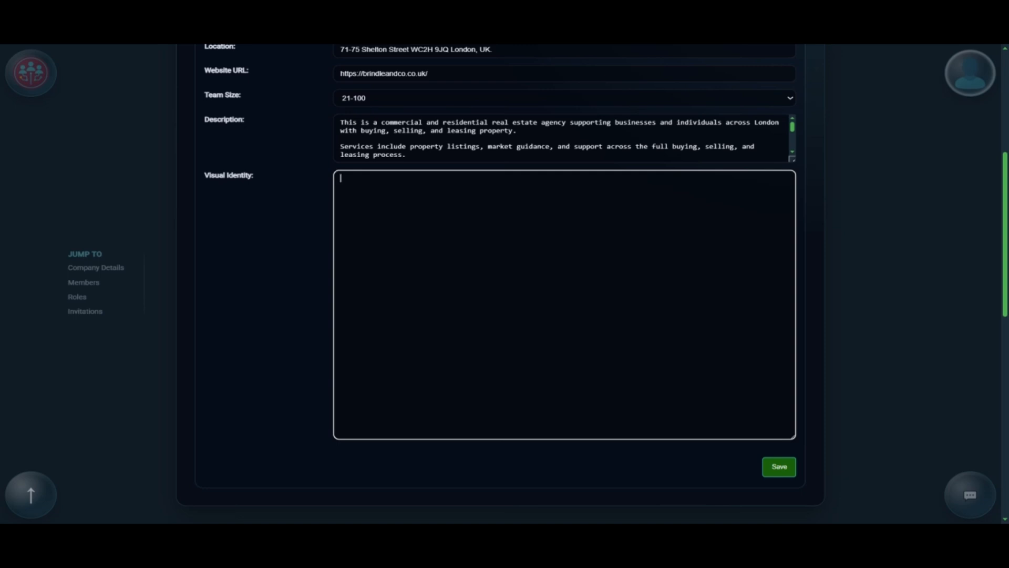
text(Colour Palette:)
key(Return)
text(Primary - Deep )
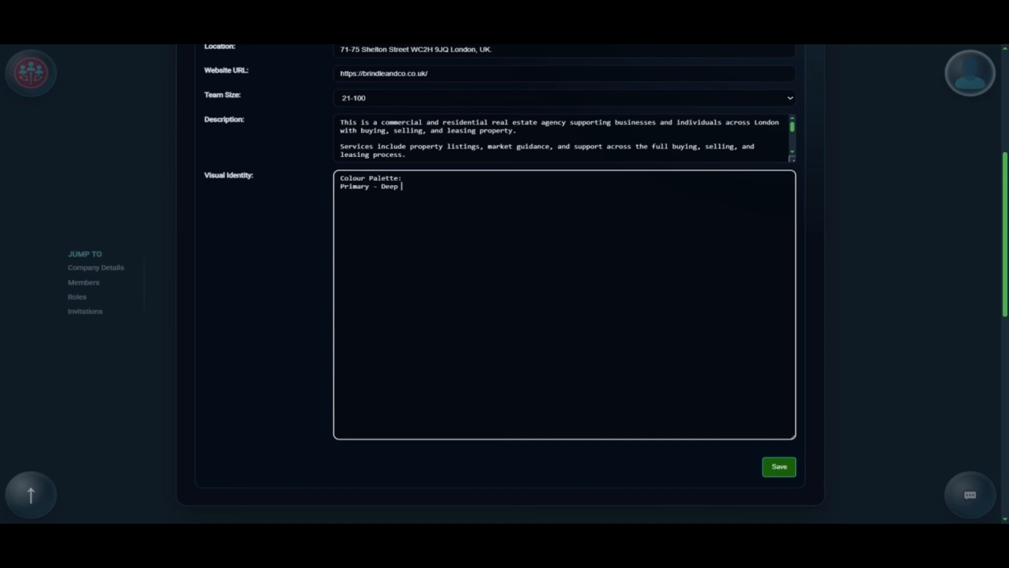
text(Navy (#)
text(0f172a) )
text(Secondary - Muted Gold)
text( ()
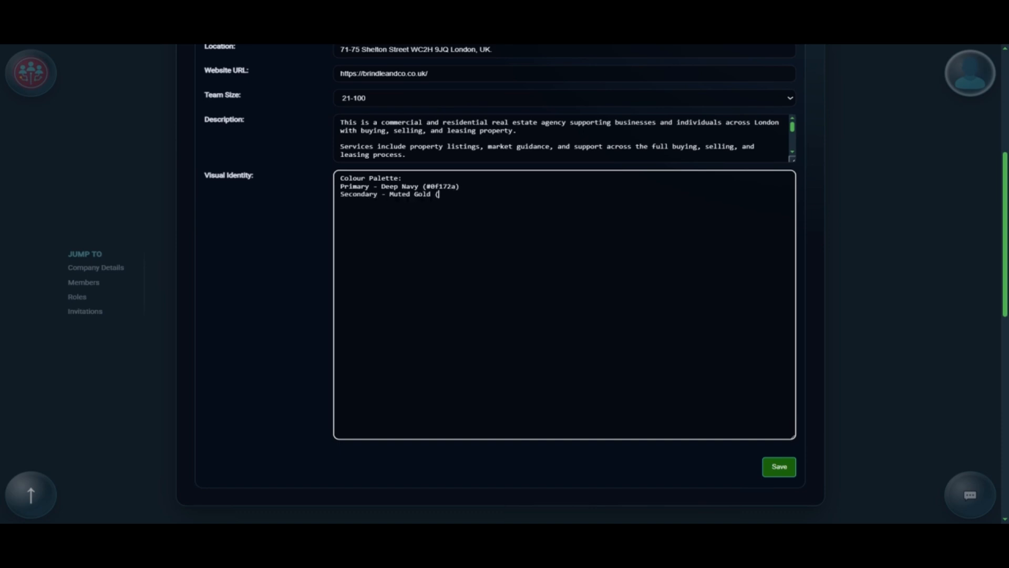
text(#c2a46d) )
text(Background - Soft Off-)
text(White (#)
text(f7f4ee)
text())
key(Return)
text(Text - Dark Slate)
text( (#1e293b)  )
text(Typography:)
Step: Add serif/sans-serif typography, visual style and overall style notes, then save the Visual Identity
key(Return)
text(Headings - Elegant serif.)
key(Return)
text(Body - Clean, )
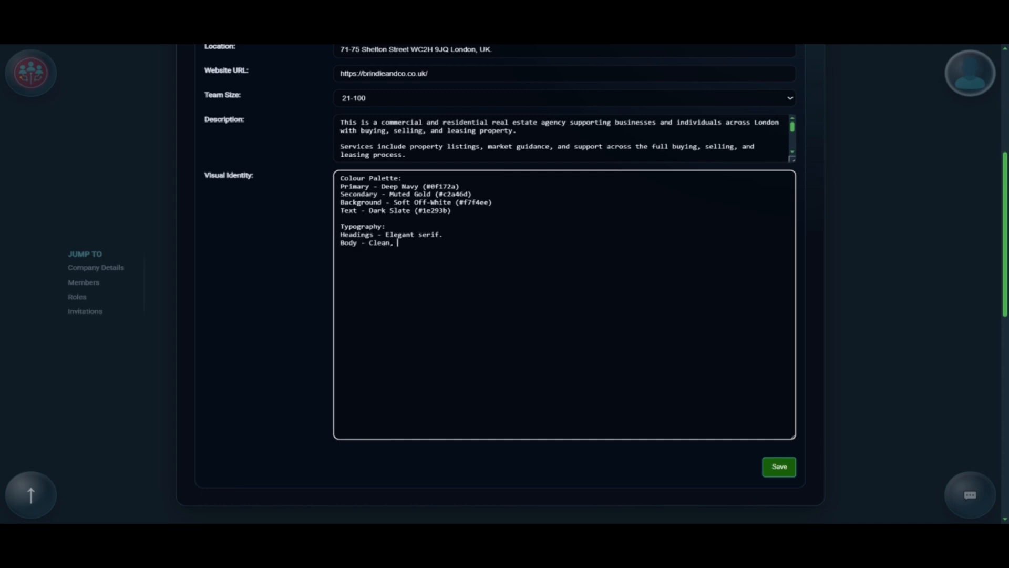
text(modern sans-serif.)
key(Return)
key(Return)
text(Visual Style:)
key(Return)
text(Bri)
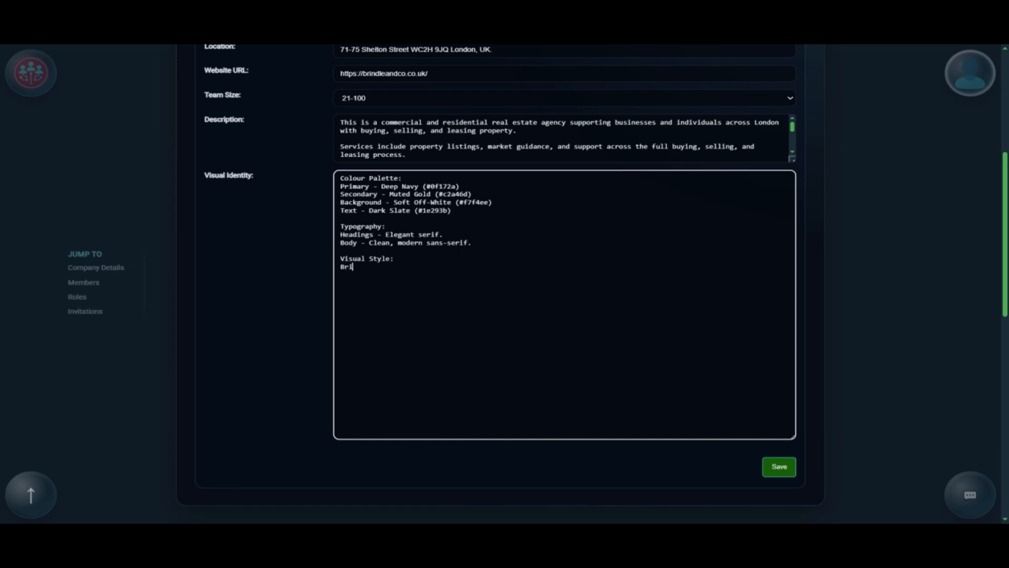
text(ght, natural interiors with clean stag)
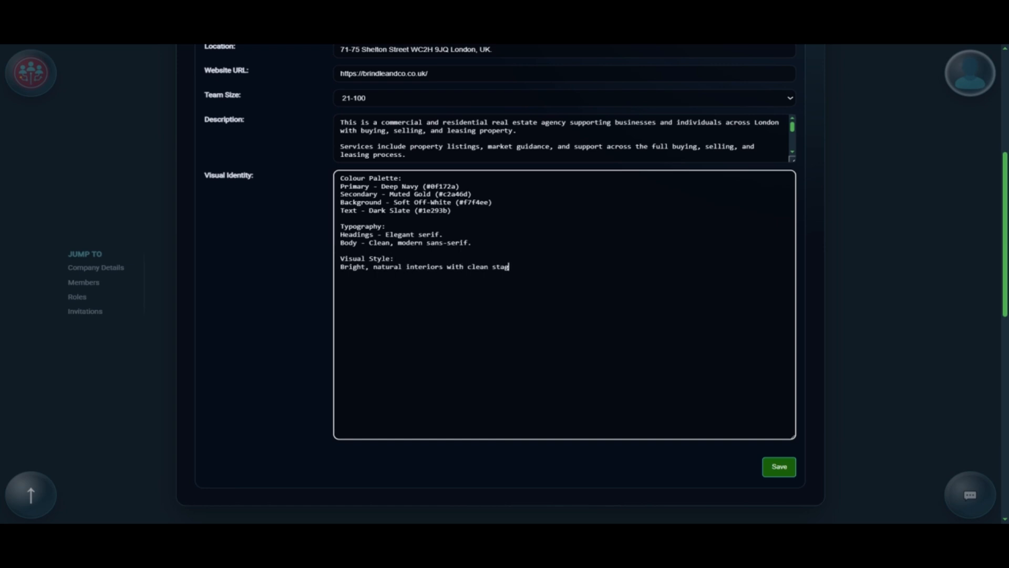
text(ing.)
key(Return)
text(Professional property photography.)
key(Return)
text(Real)
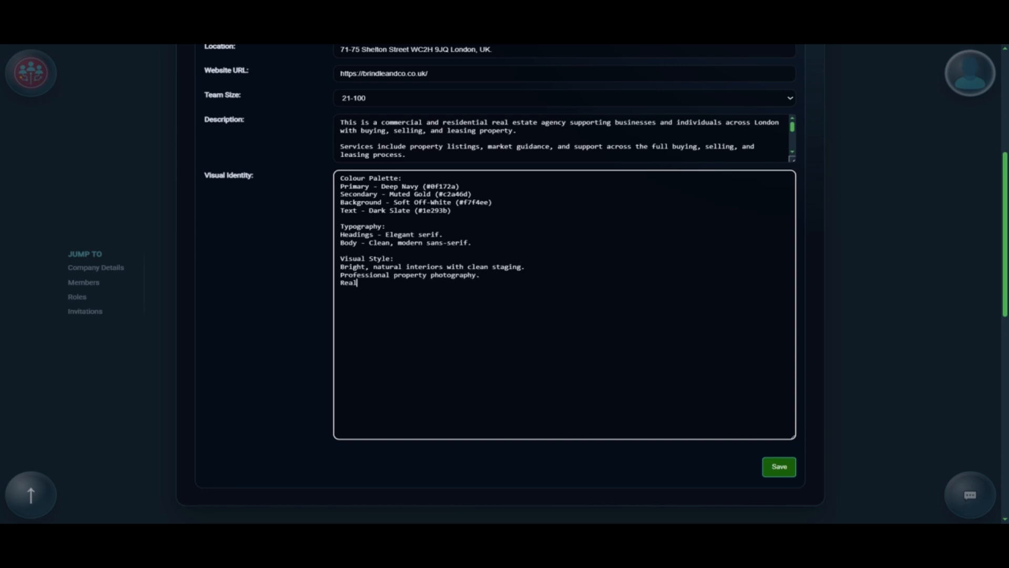
text(-life moments such as viewings and hand)
text(overs.  )
text(Overall S)
text(tyle: )
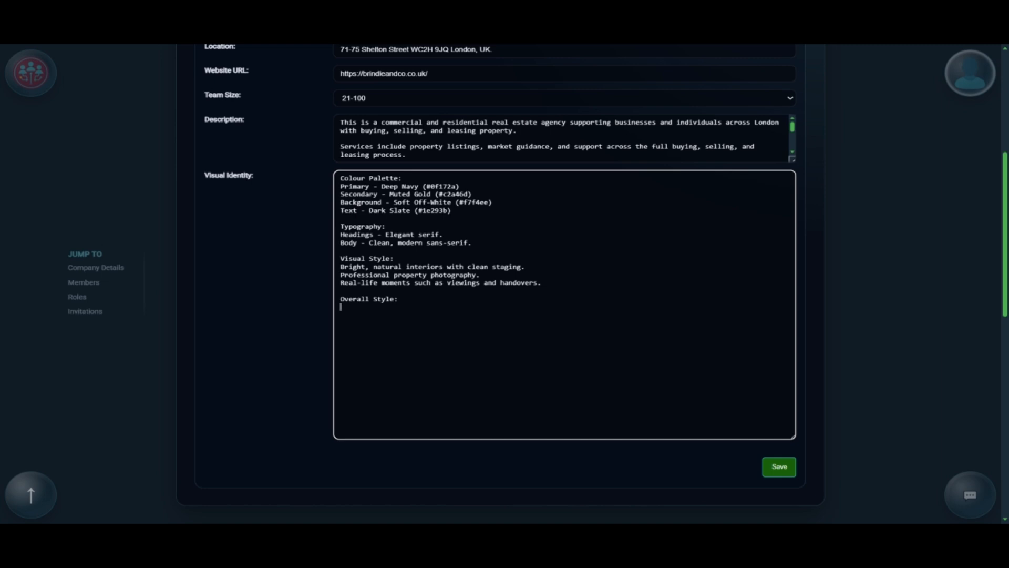
text(Clean, modern, and minimal with a premium feel.)
key(Return)
key(Return)
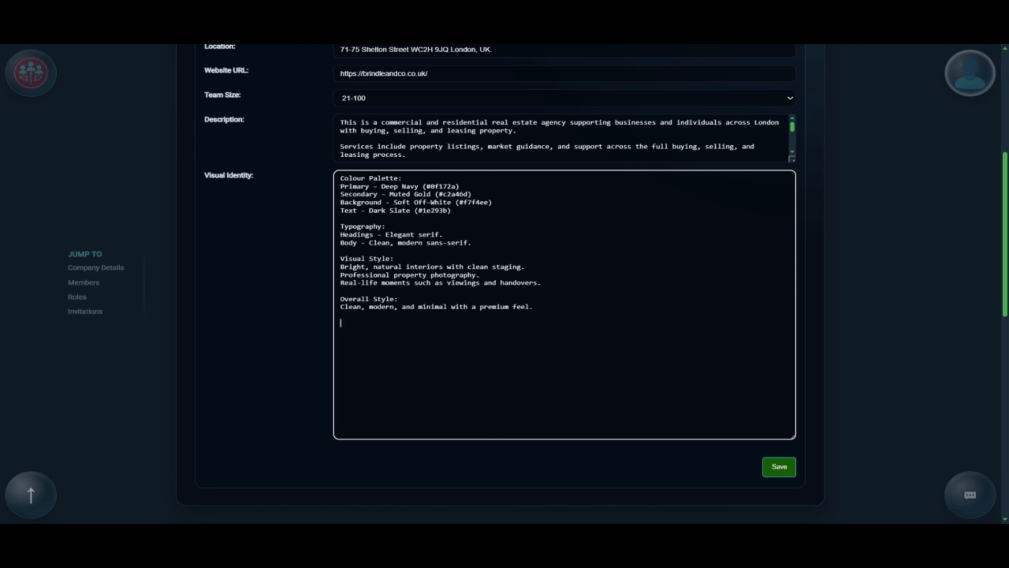
click(777, 477)
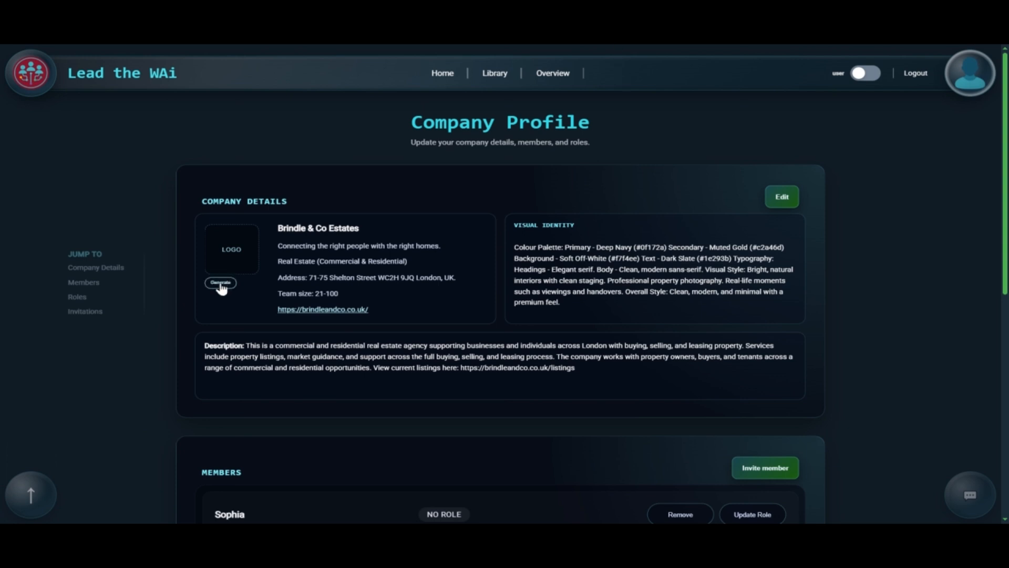
click(220, 284)
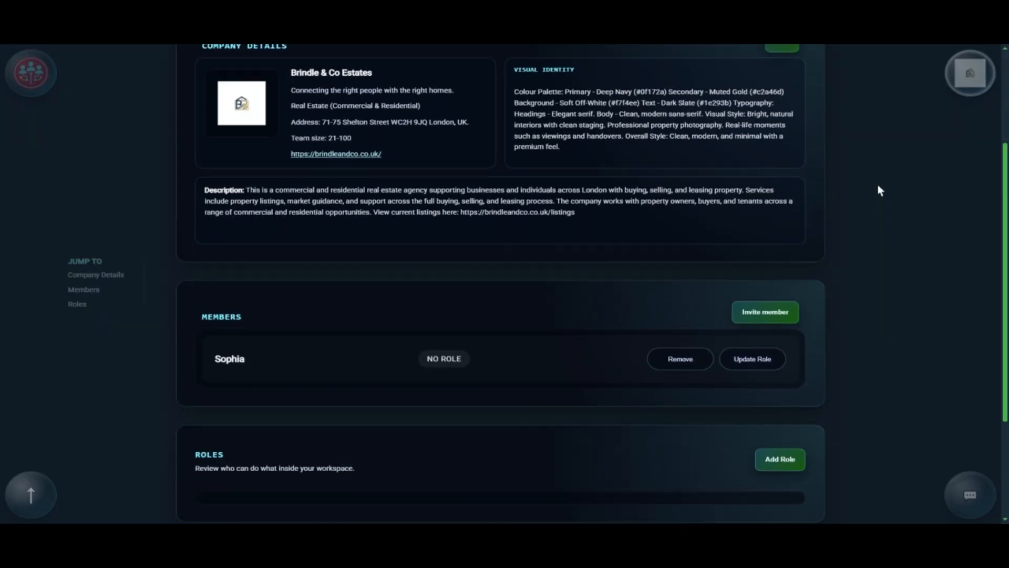
scroll(879, 187, down, 3)
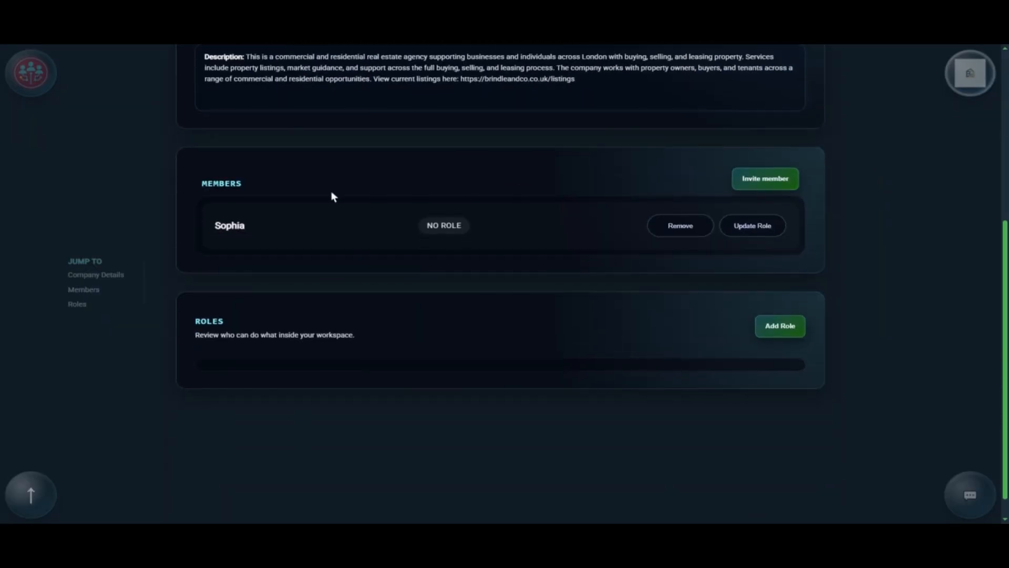
drag(201, 183, 249, 184)
click(267, 188)
drag(214, 226, 254, 227)
drag(425, 226, 471, 227)
click(483, 227)
scroll(838, 312, up, 1)
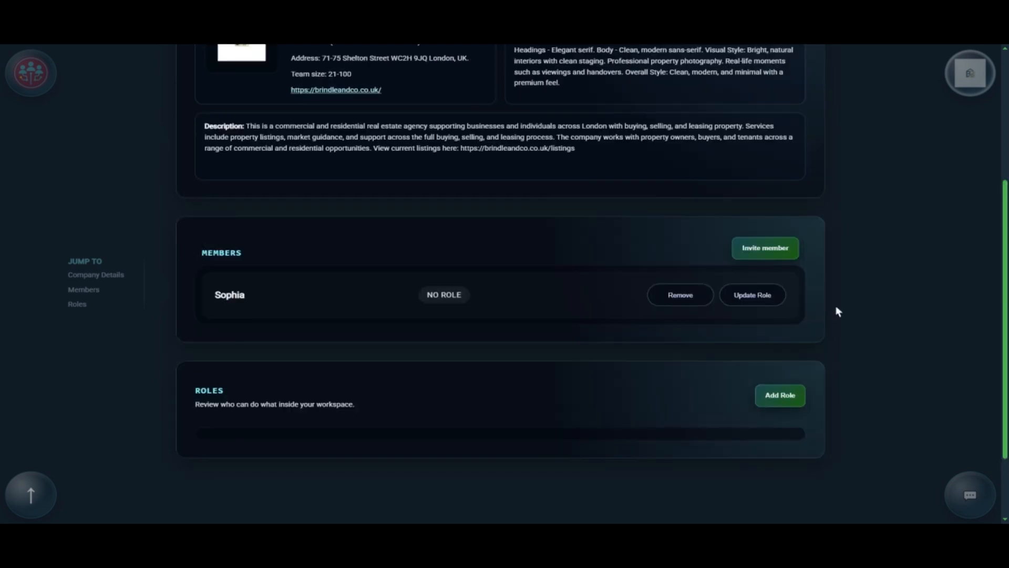
scroll(157, 263, down, 2)
drag(196, 301, 243, 293)
click(247, 294)
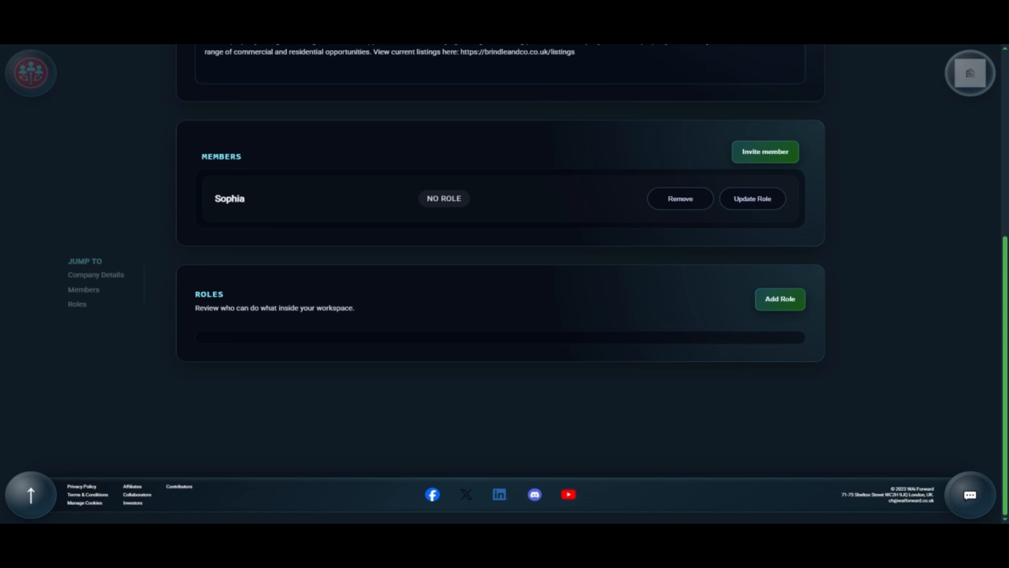
Step: Create a 'Marketing and sales executive' role with its description and Write access
click(781, 310)
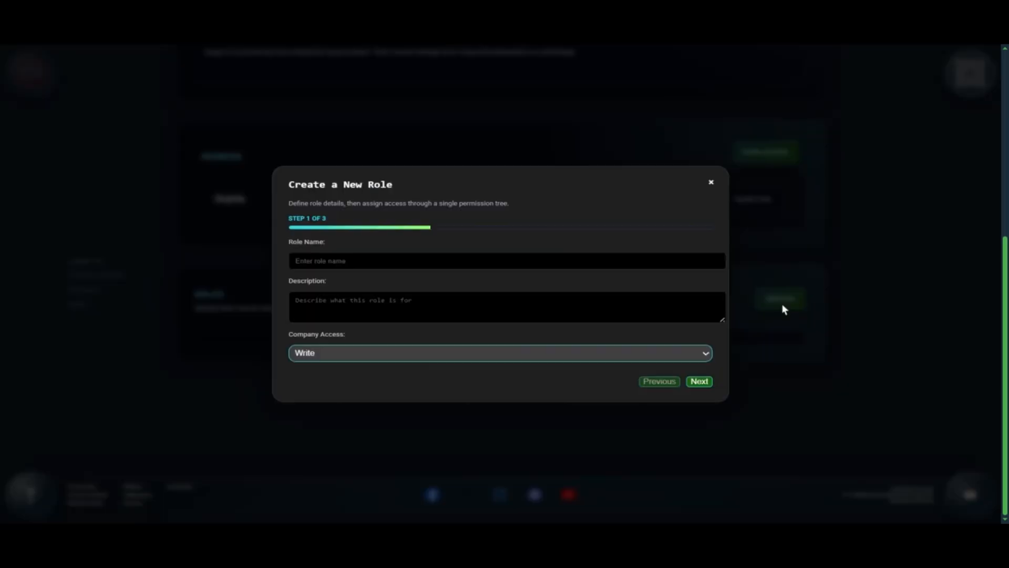
click(415, 261)
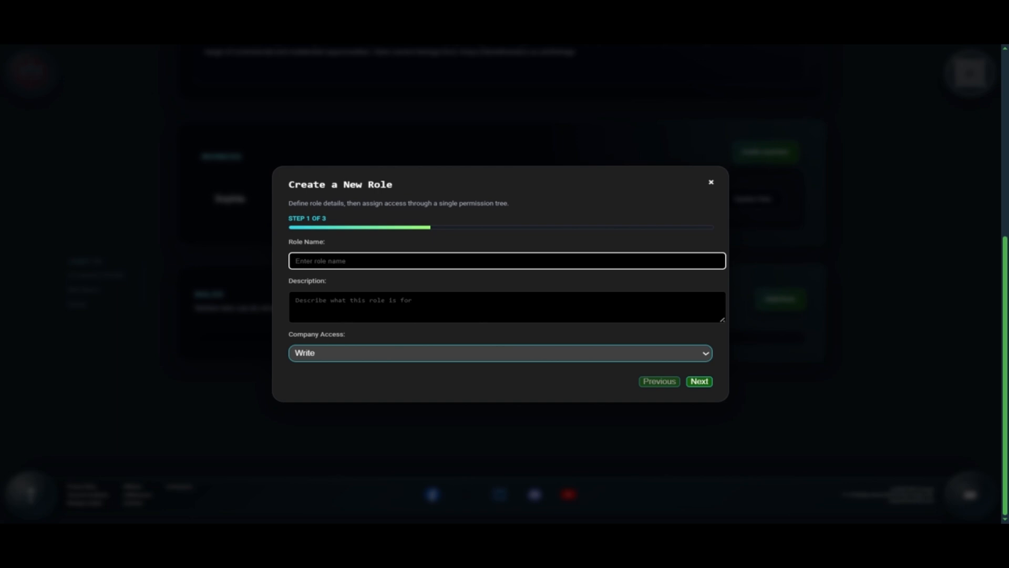
text(Marketing and sales executive)
key(Tab)
text(This role is responsible for man)
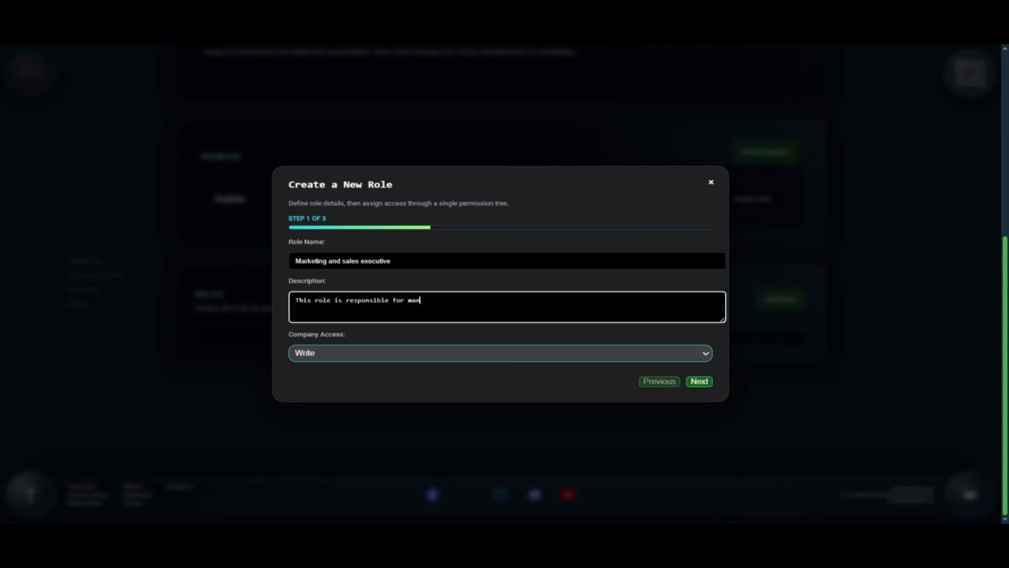
text(aging marketing content, engagin)
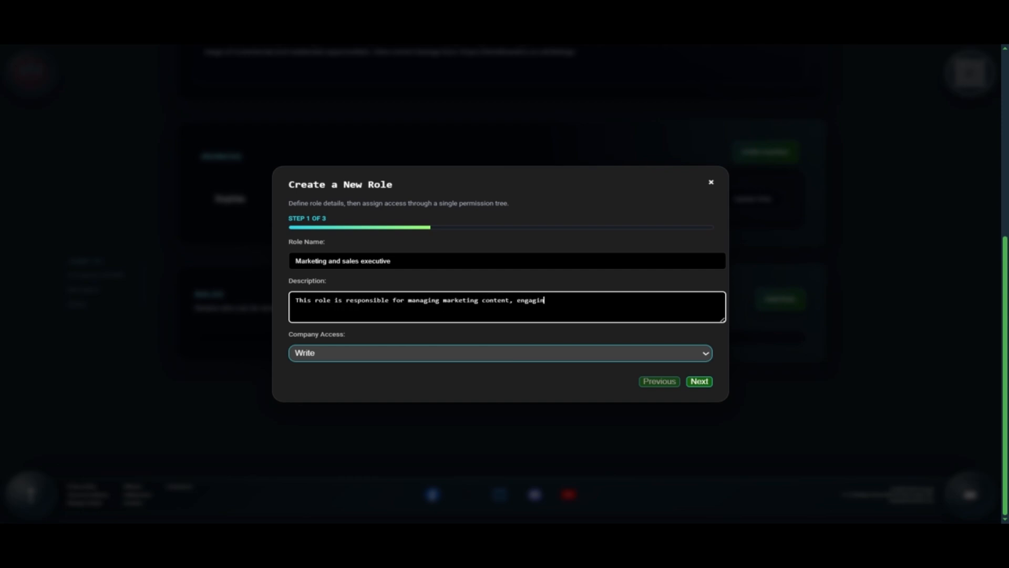
text(g with leads, and supporting the sales pipeline.)
click(395, 356)
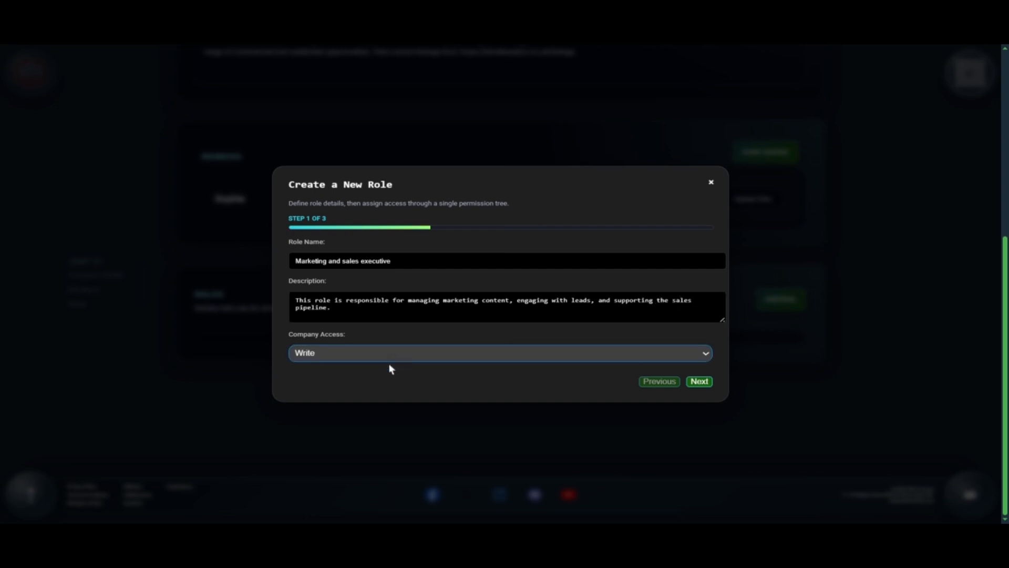
click(708, 386)
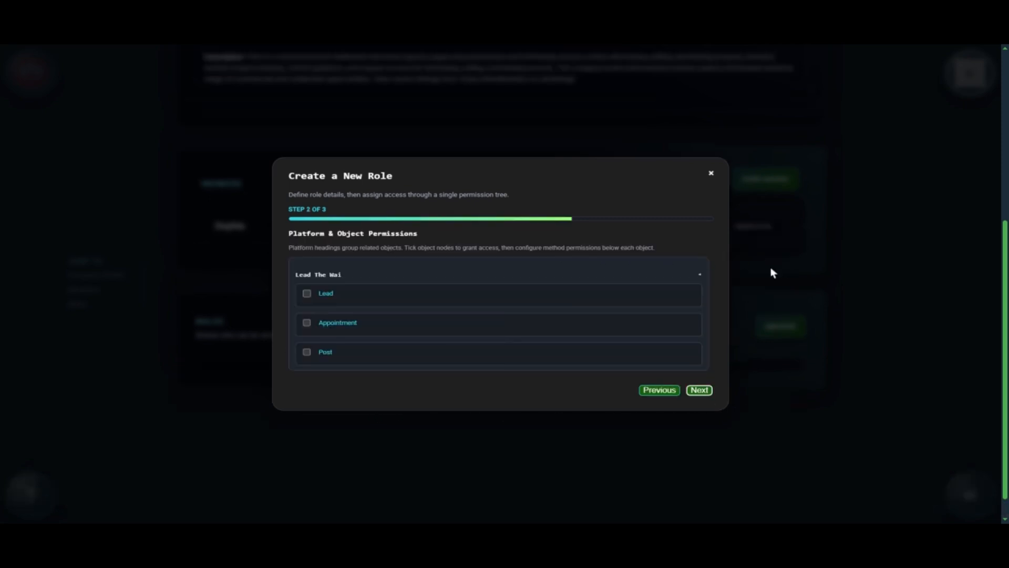
Step: Grant the role every Lead, Appointment and Post permission
click(330, 295)
scroll(406, 289, down, 2)
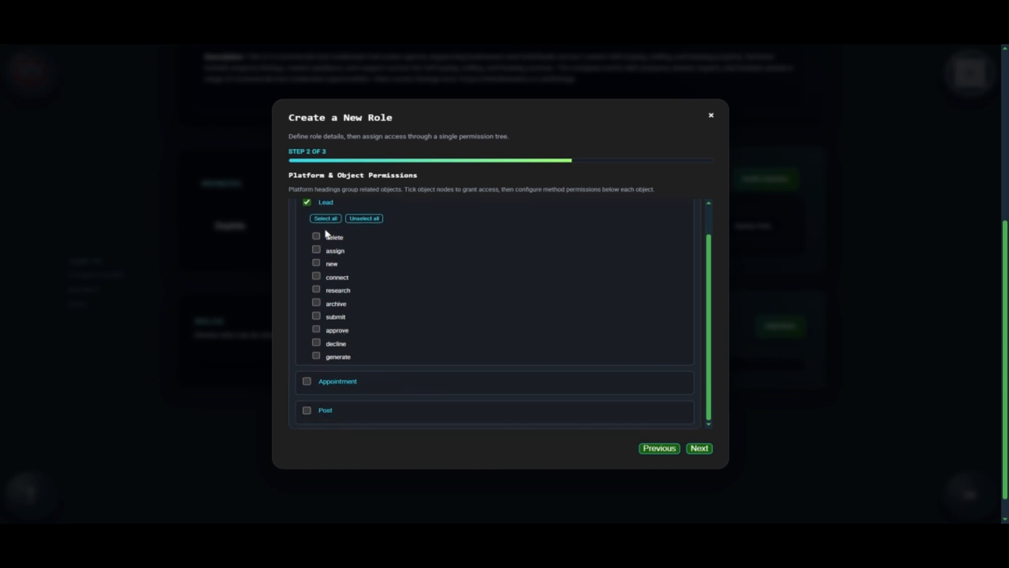
click(325, 220)
click(332, 382)
scroll(350, 368, down, 5)
click(329, 302)
scroll(347, 309, down, 4)
click(335, 413)
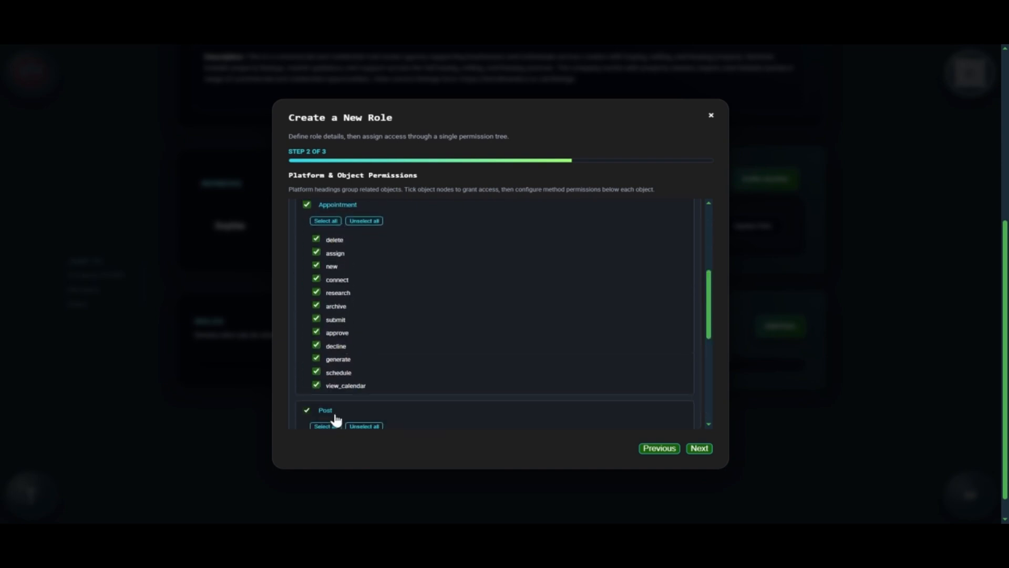
scroll(379, 377, down, 8)
click(326, 234)
scroll(403, 315, down, 4)
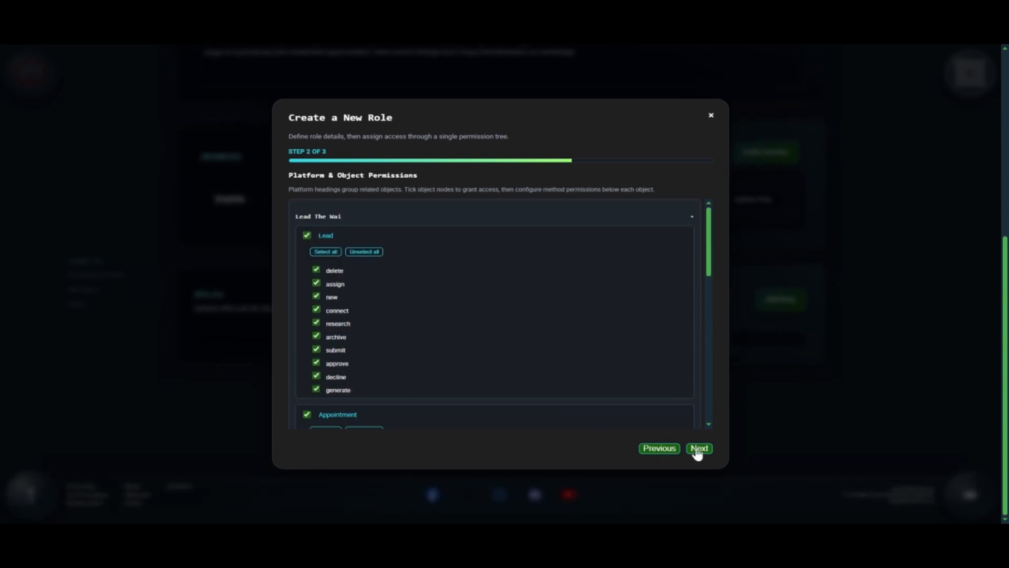
click(699, 449)
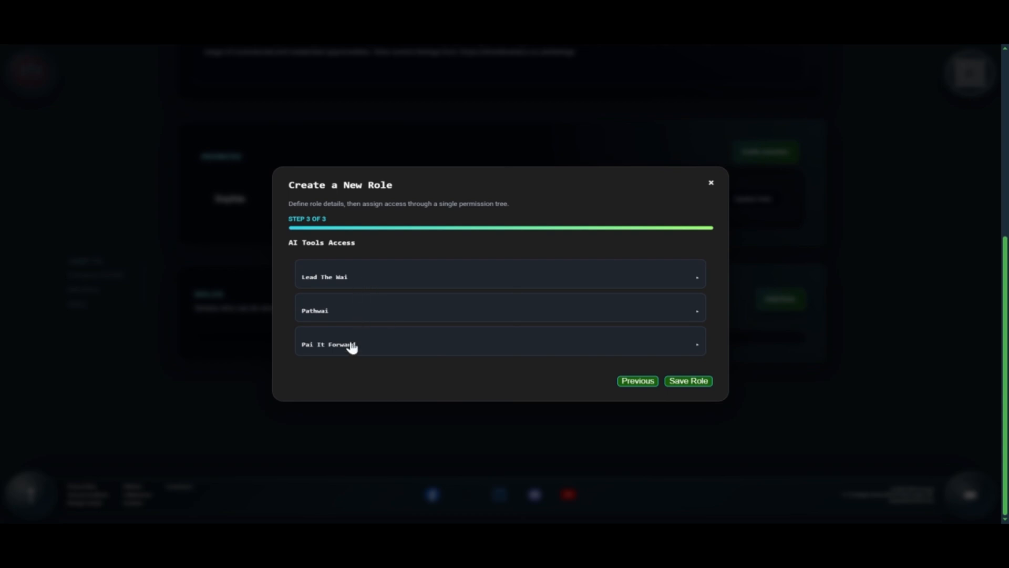
Step: Enable all Lead The Wai AI tools for the role and save it
click(357, 279)
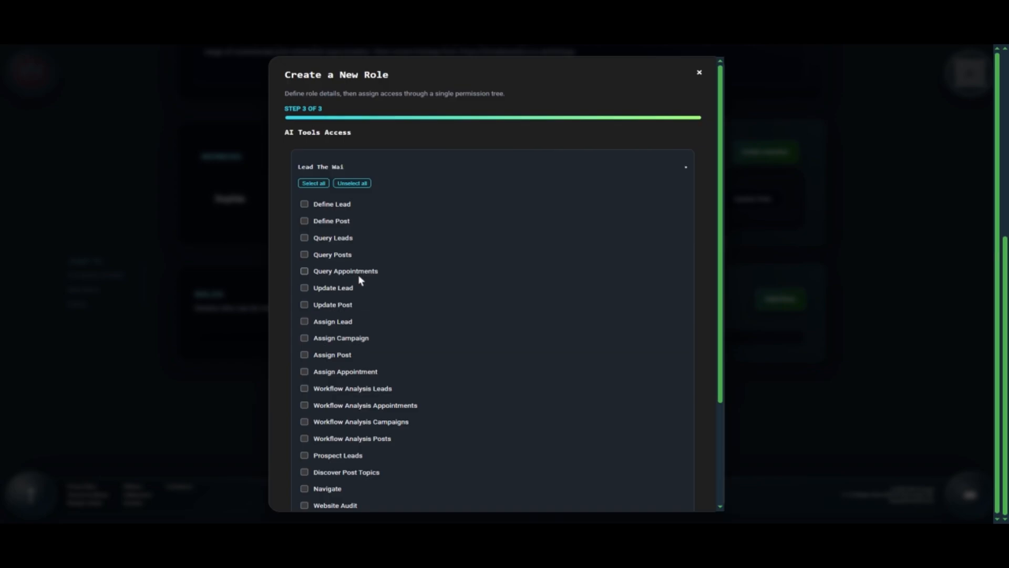
click(317, 184)
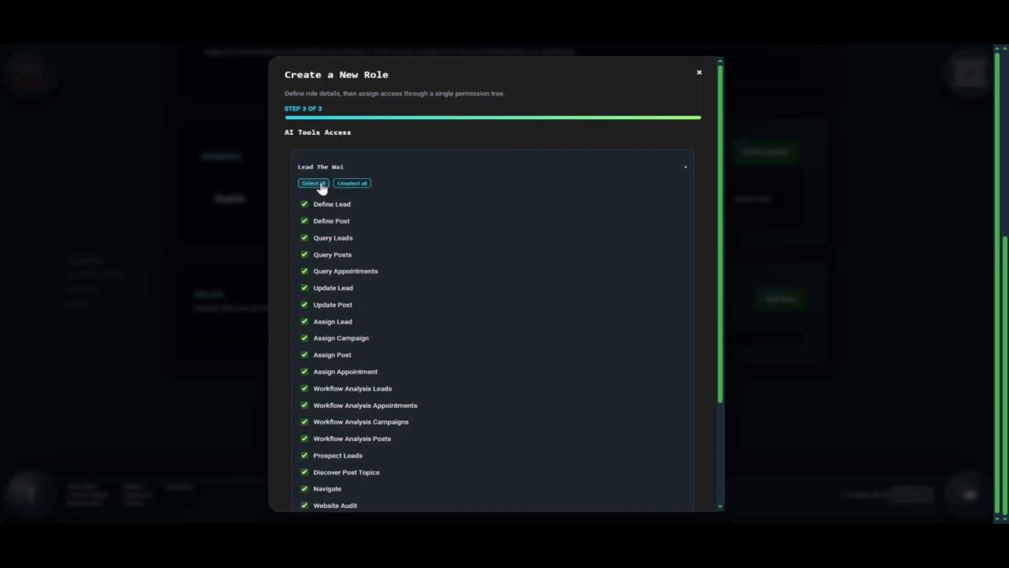
scroll(399, 286, down, 3)
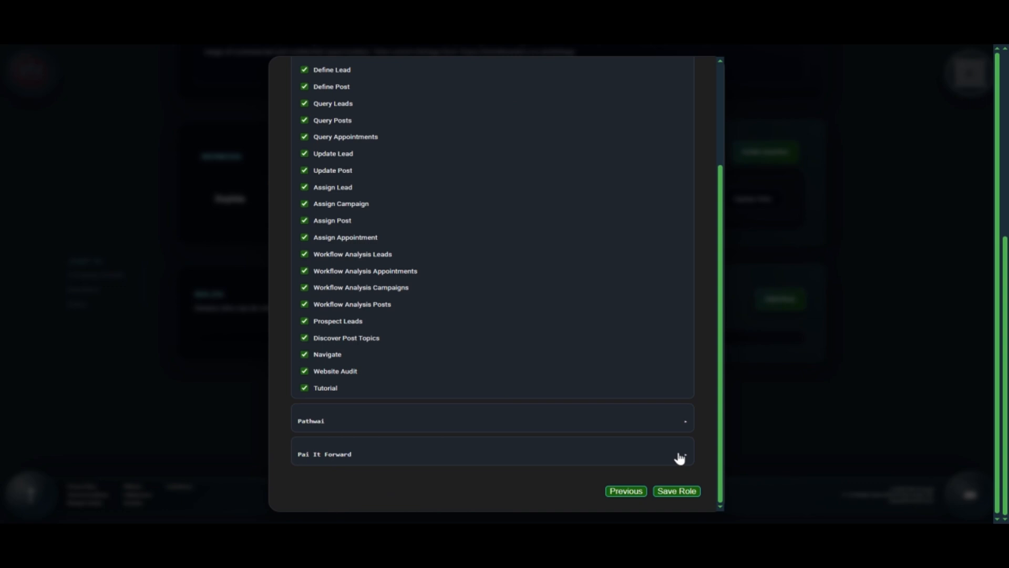
scroll(679, 459, up, 2)
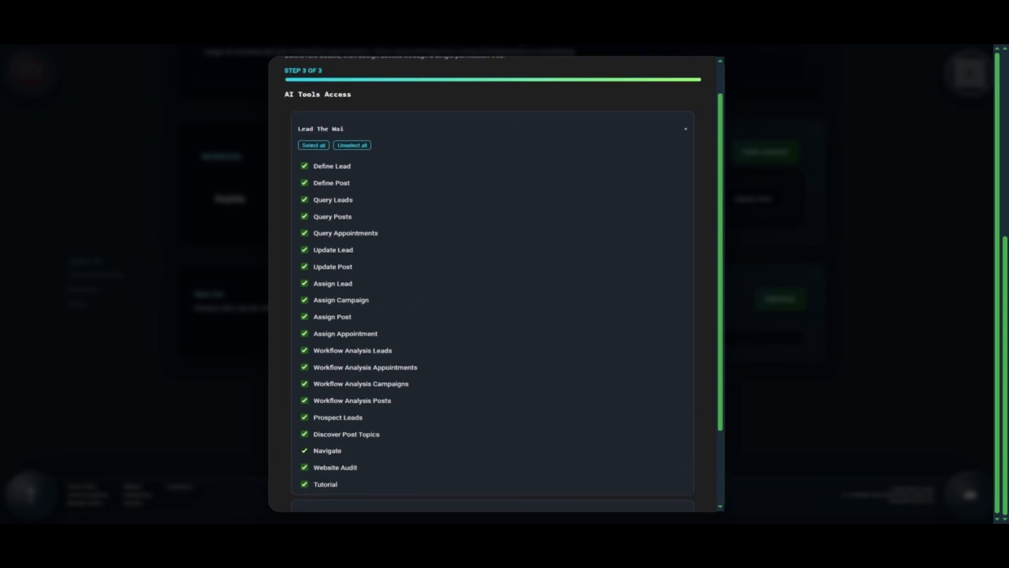
scroll(680, 459, down, 2)
click(678, 490)
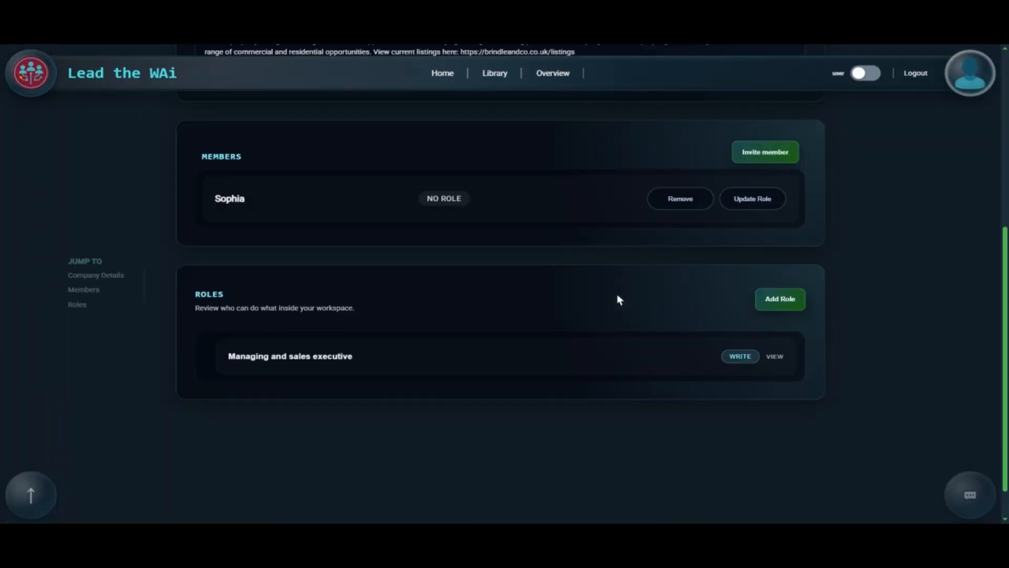
Step: Assign the Managing and sales executive role to the company's only member
click(752, 200)
click(393, 306)
click(307, 318)
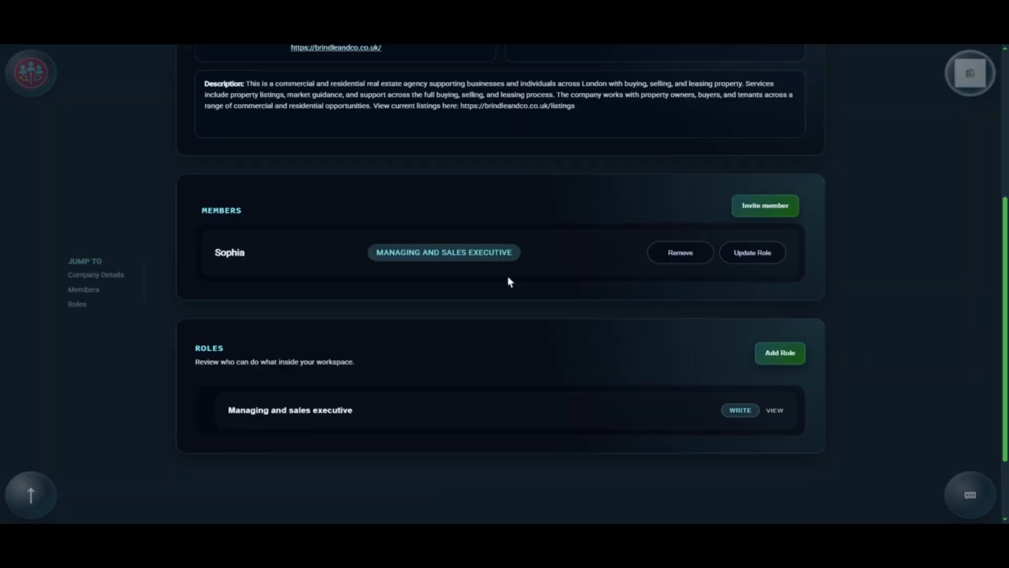
drag(390, 253, 522, 248)
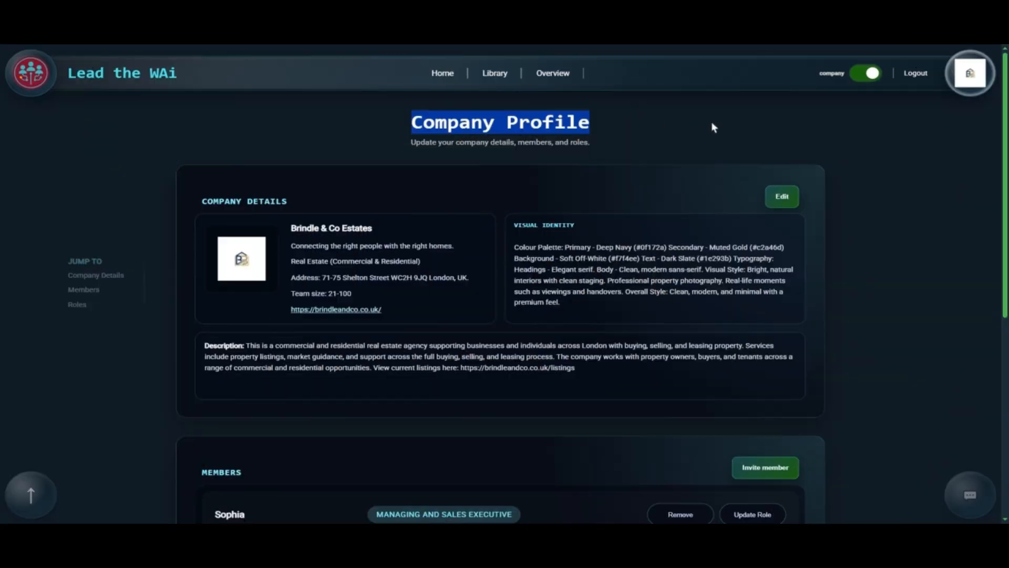
click(711, 121)
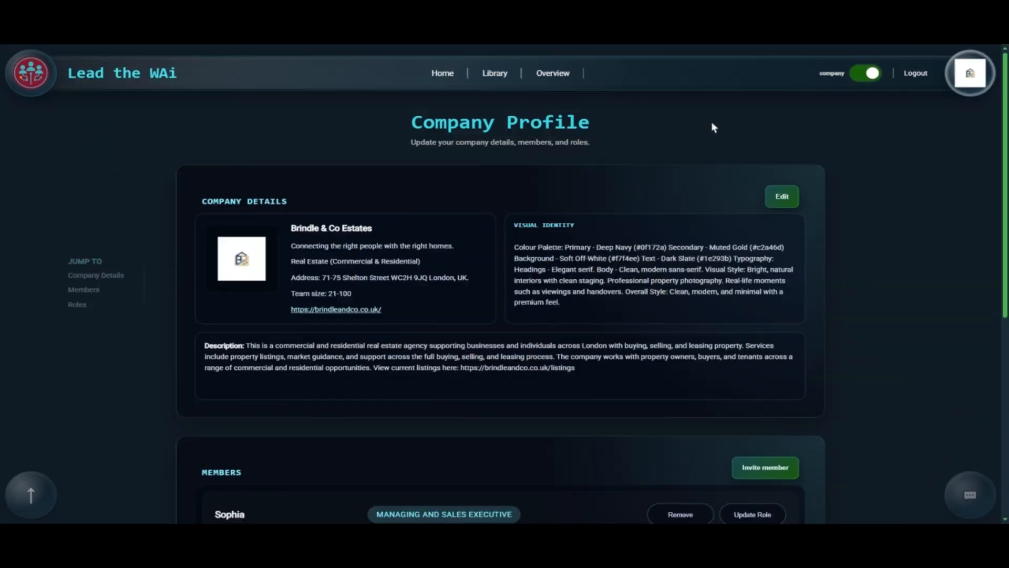
scroll(691, 146, down, 3)
scroll(500, 263, down, 2)
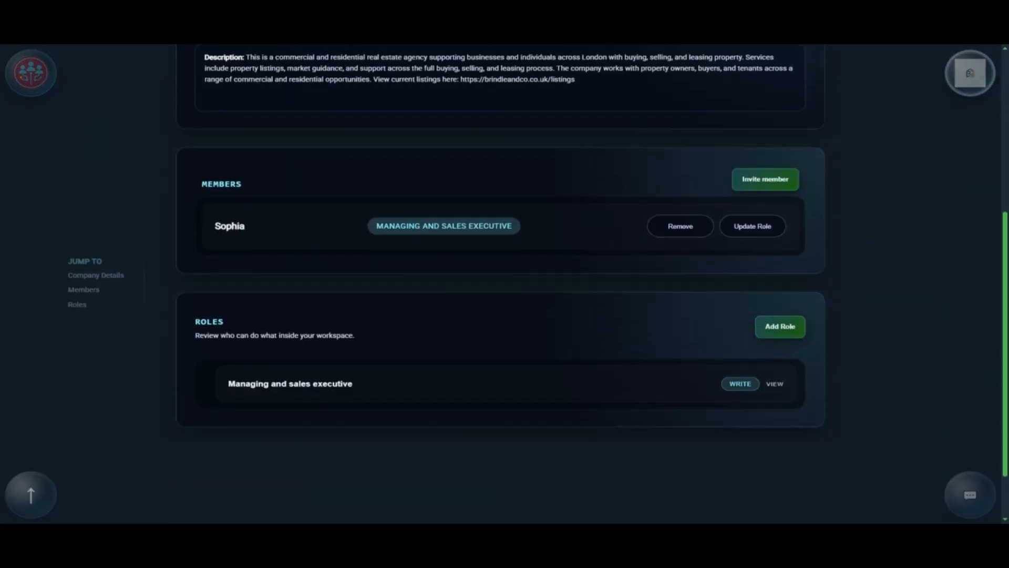
scroll(686, 159, up, 5)
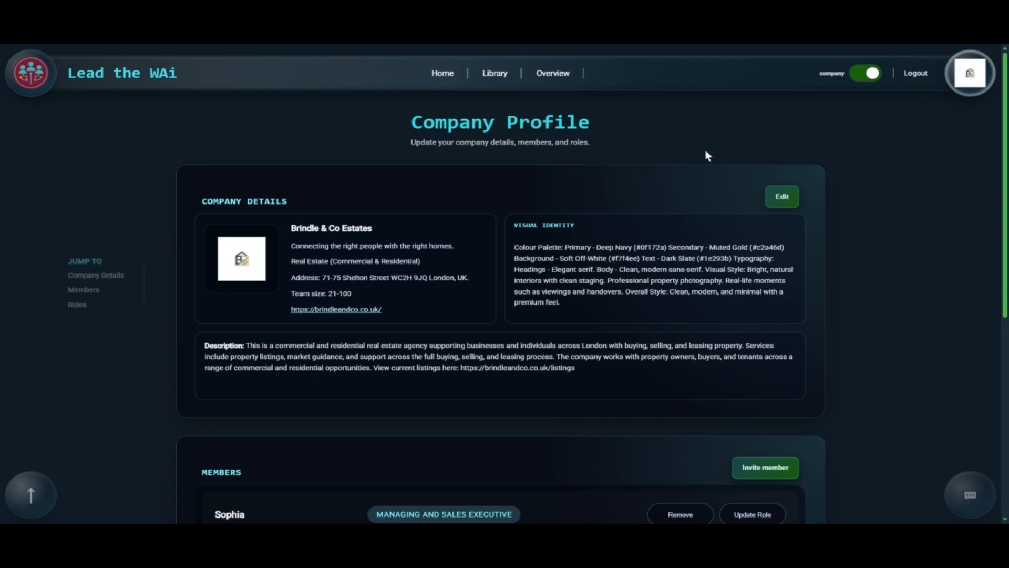